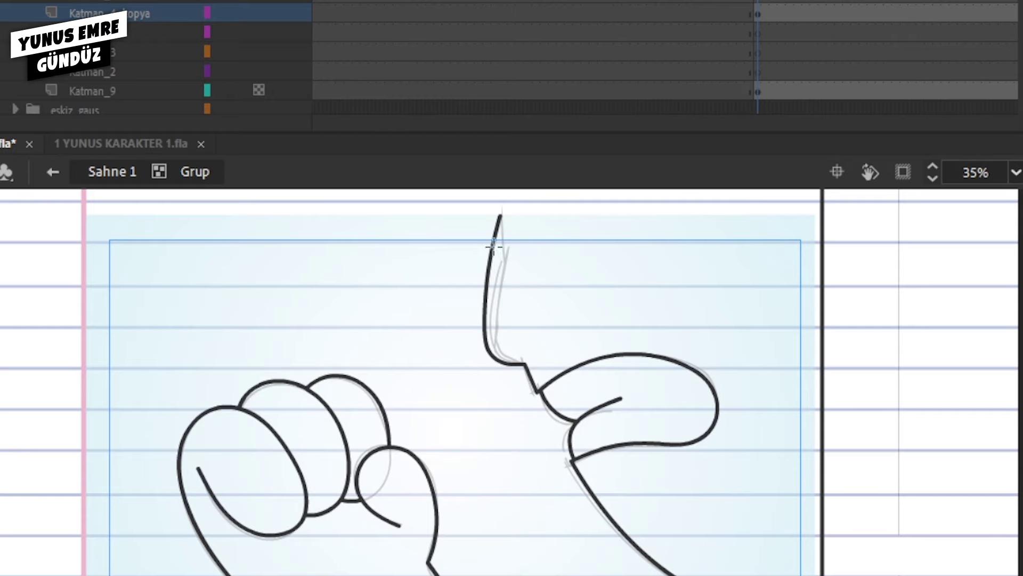
- Fill the outlined fist and face with the light skin colour
click(608, 341)
click(526, 393)
alt+click(530, 436)
alt+click(531, 429)
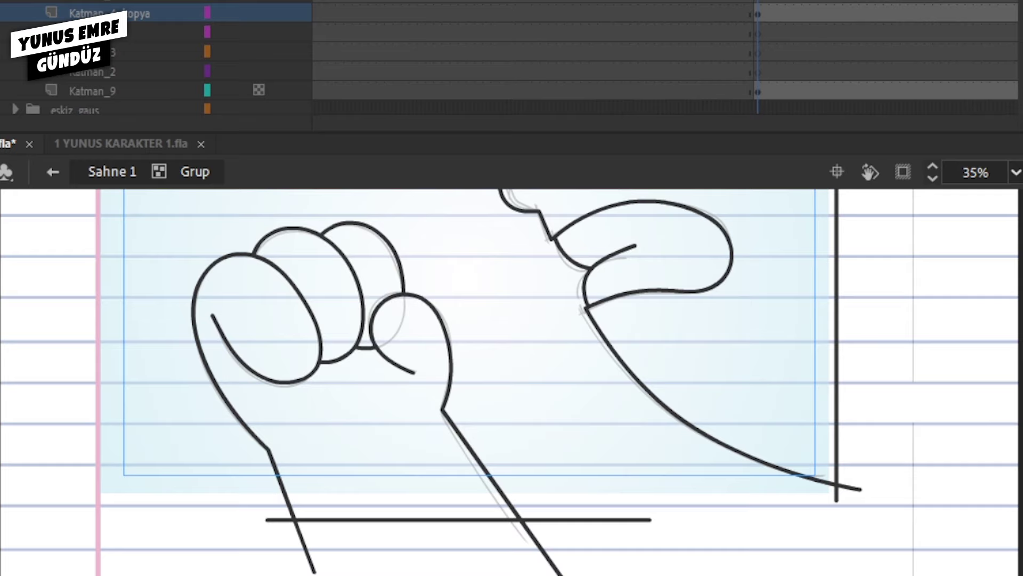
click(408, 347)
click(371, 269)
click(328, 291)
drag(613, 309, 557, 404)
click(673, 437)
- Sample white from the page and fill both parts of the open mouth with it
key(i)
click(850, 291)
click(589, 375)
click(603, 373)
click(567, 364)
- Delete the closing line and the wrist outlines extending below the scene's lower edge, and save the file
alt+click(553, 425)
alt+click(553, 425)
drag(420, 511, 520, 331)
key(v)
drag(304, 489, 730, 573)
key(Delete)
key(ctrl+s)
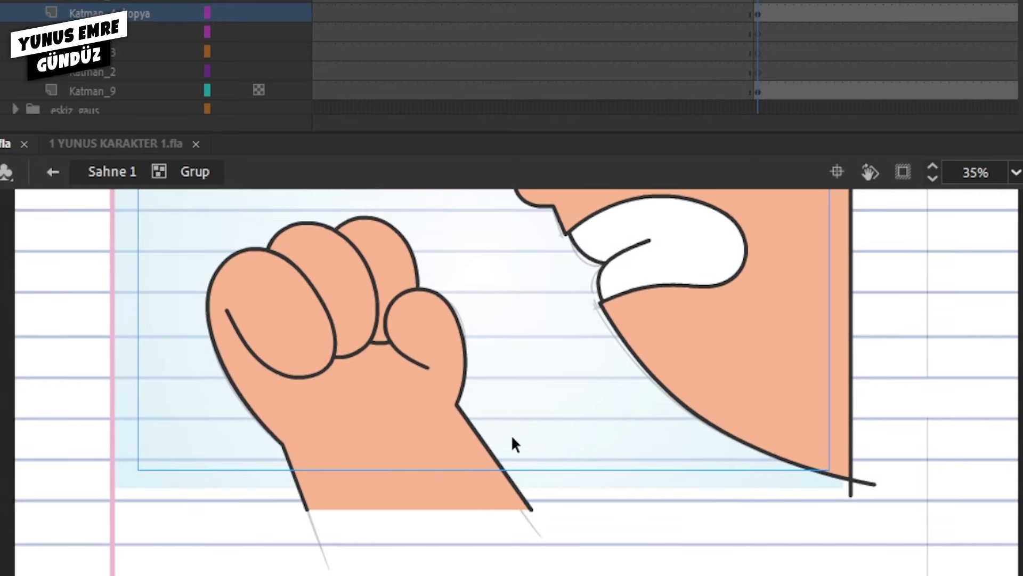
- Delete the leftover outlines extending beyond the face's outer side and above its upper edge
drag(848, 513, 959, 267)
key(Delete)
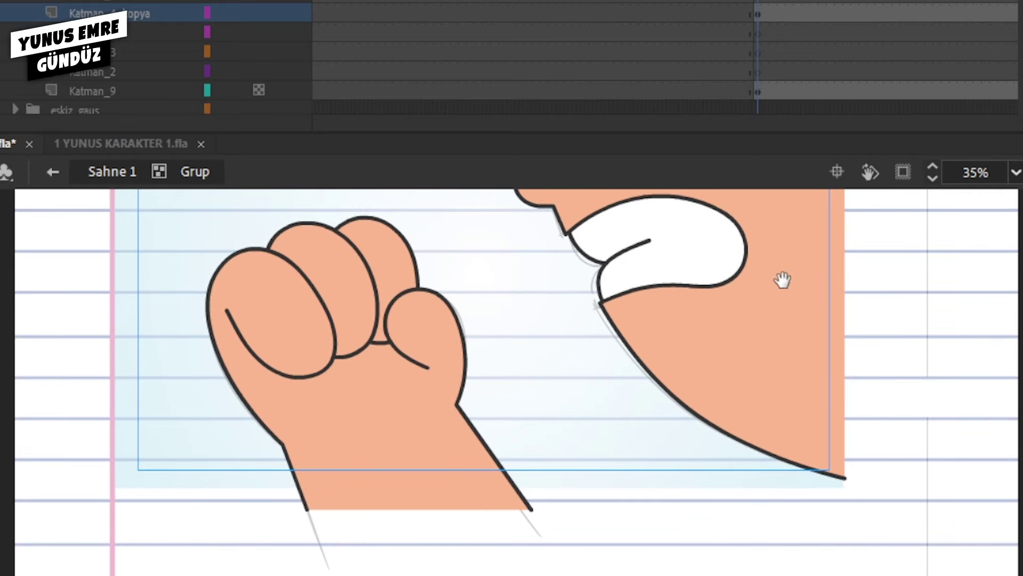
scroll(424, 230, up, 4)
mouse_move(424, 231)
mouse_down()
mouse_move(882, 283)
mouse_move(891, 296)
mouse_up()
key(Delete)
scroll(521, 450, down, 4)
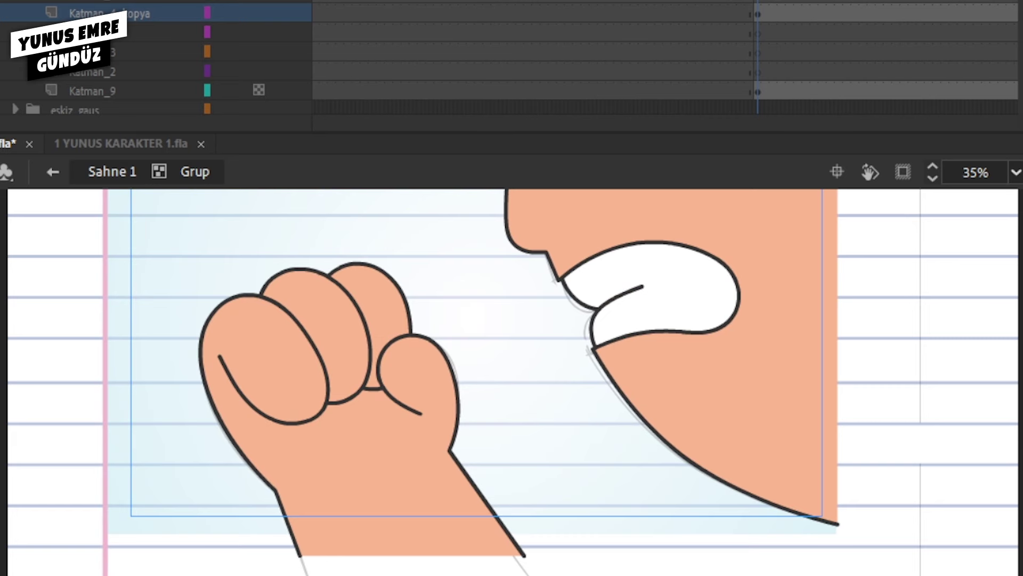
- Draw thin curved shading lines along the fingers of the fist
click(363, 412)
mouse_move(236, 200)
mouse_down()
mouse_move(226, 265)
mouse_move(270, 386)
mouse_move(349, 429)
mouse_move(420, 370)
mouse_up()
mouse_move(289, 208)
mouse_down()
mouse_move(224, 271)
mouse_move(284, 301)
mouse_move(393, 468)
mouse_move(432, 447)
mouse_up()
mouse_move(342, 224)
mouse_down()
mouse_move(414, 279)
mouse_move(491, 423)
mouse_up()
mouse_move(477, 435)
mouse_down()
mouse_move(453, 397)
mouse_move(439, 317)
mouse_up()
- Draw thin shading lines across the thumb, palm and wrist of the fist
mouse_move(405, 269)
mouse_down()
mouse_move(549, 368)
mouse_move(309, 422)
mouse_move(197, 494)
mouse_up()
mouse_move(320, 495)
mouse_down()
mouse_move(308, 299)
mouse_move(274, 324)
mouse_up()
drag(341, 286, 318, 331)
drag(468, 264, 431, 393)
key(ctrl+z)
mouse_move(305, 277)
mouse_down()
mouse_move(426, 387)
mouse_move(317, 452)
mouse_move(163, 496)
mouse_up()
mouse_move(216, 458)
mouse_down()
mouse_move(324, 327)
mouse_move(248, 321)
mouse_move(325, 362)
mouse_move(400, 569)
mouse_up()
drag(483, 359, 351, 447)
key(ctrl+minus)
drag(575, 297, 520, 374)
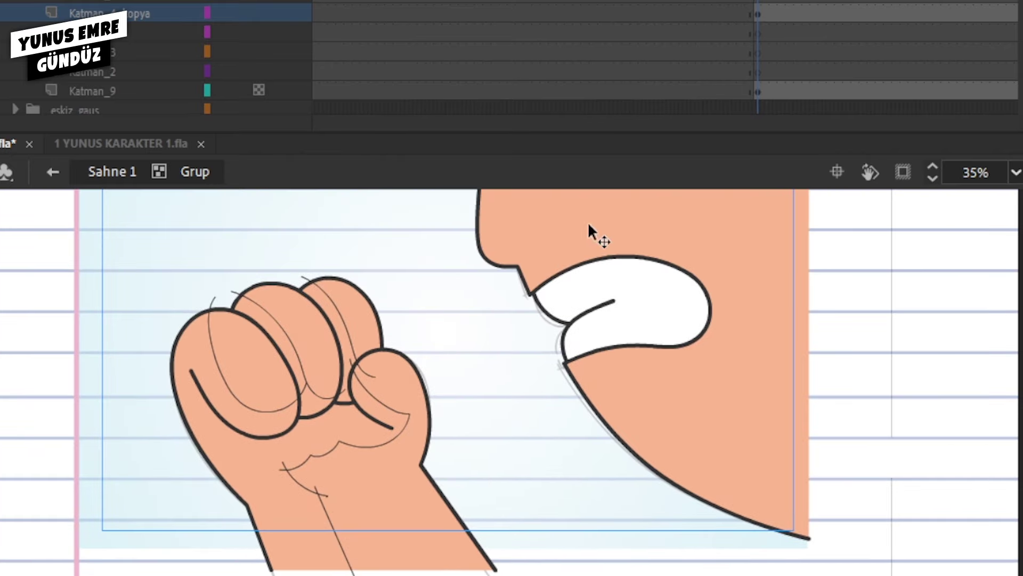
- Draw thin shading lines along the chin and across the upper part of the mouth
key(ctrl+equal)
mouse_move(236, 223)
mouse_down()
mouse_move(281, 269)
mouse_move(776, 410)
mouse_up()
key(ctrl+z)
drag(251, 251, 861, 418)
key(ctrl+minus)
key(ctrl+equal)
mouse_move(373, 224)
mouse_down()
mouse_move(202, 365)
mouse_move(244, 327)
mouse_move(439, 318)
mouse_move(548, 393)
mouse_up()
key(ctrl+minus)
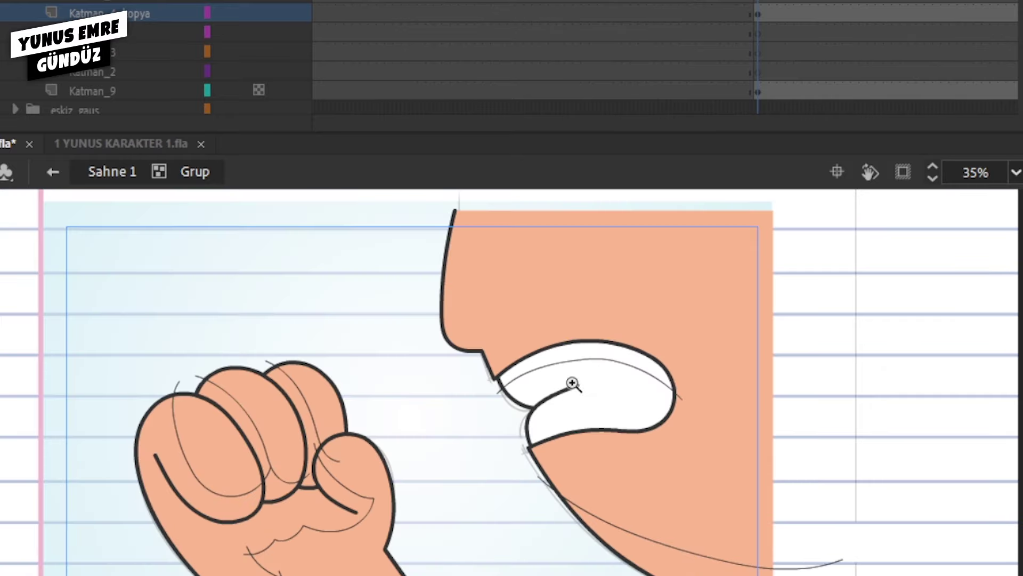
- Draw thin curved shading lines around the underside of the nose
key(ctrl+equal)
key(ctrl+equal)
mouse_move(62, 427)
mouse_down()
mouse_move(178, 353)
mouse_move(580, 316)
mouse_move(816, 430)
mouse_move(724, 322)
mouse_move(740, 355)
mouse_up()
key(ctrl+minus)
key(ctrl+minus)
key(ctrl+equal)
key(ctrl+equal)
drag(414, 365, 539, 347)
drag(155, 261, 469, 445)
key(ctrl+minus)
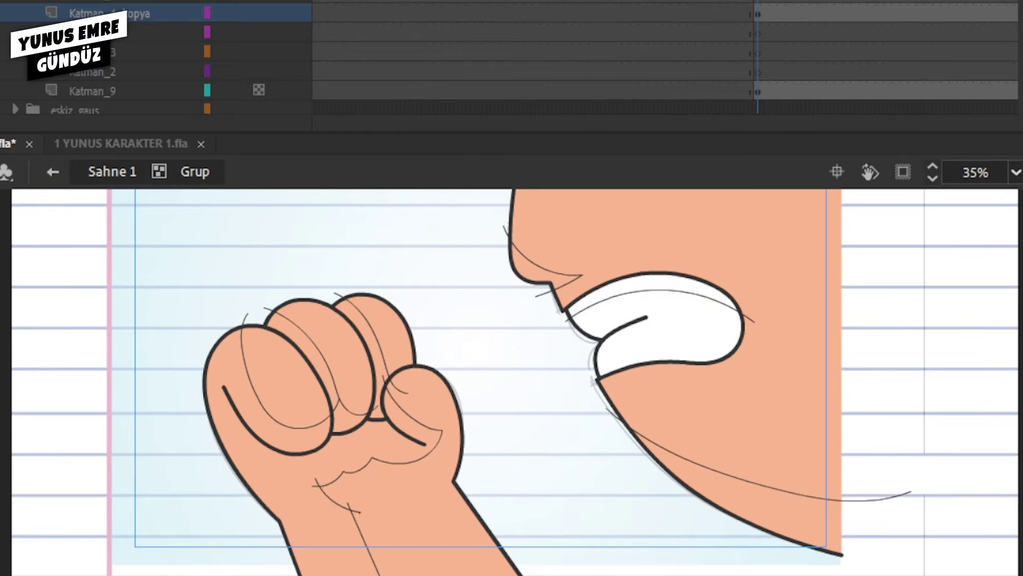
- Fill the shadow areas of the fist, chin and nose with the darker skin tone and the mouth's upper strip with light blue
click(317, 514)
click(345, 426)
click(380, 382)
click(322, 394)
click(691, 476)
click(565, 277)
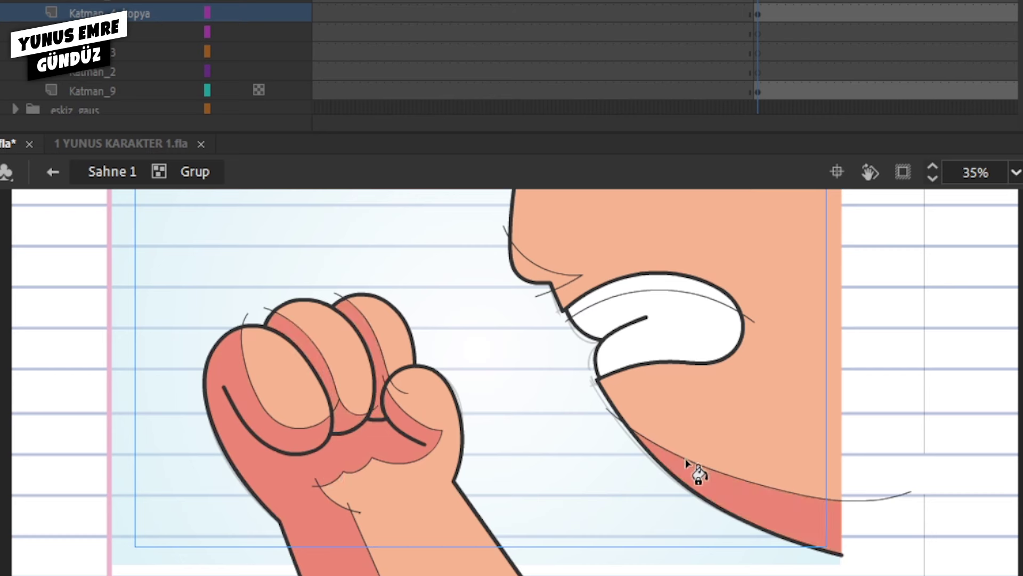
key(i)
click(663, 285)
- Connect the thin shading lines with straight lines crossing them, and delete the whole set of guide lines
key(n)
drag(702, 230, 639, 575)
drag(264, 568, 674, 318)
drag(196, 443, 701, 233)
drag(558, 215, 558, 525)
drag(267, 482, 637, 265)
double_click(558, 353)
key(Delete)
key(ctrl+minus)
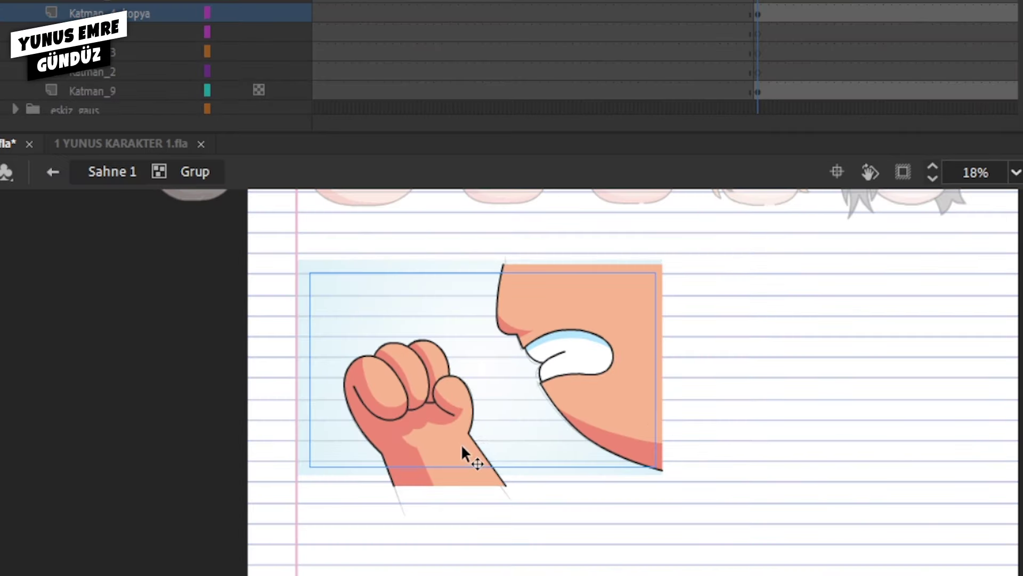
- Group the fist artwork and the face artwork as two separate groups
click(462, 444)
scroll(469, 410, up, 1)
drag(475, 229, 147, 561)
key(ctrl+g)
click(504, 409)
key(ctrl+a)
shift+click(464, 432)
key(ctrl+g)
click(514, 437)
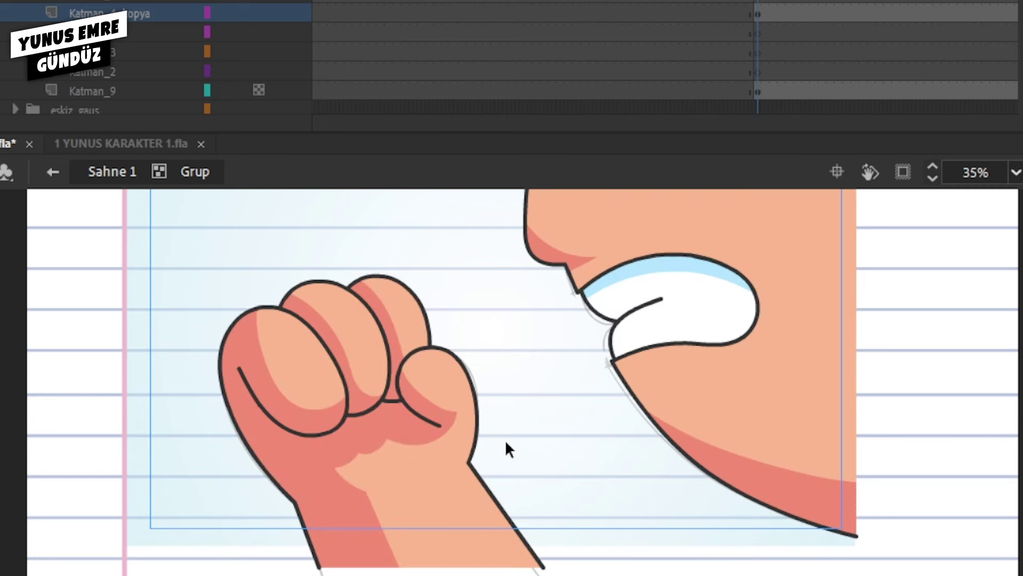
- Break apart the outer group and move the face, in place, to the layer directly below the fist
double_click(505, 438)
click(629, 365)
key(ctrl+b)
click(590, 423)
click(707, 327)
key(ctrl+x)
click(775, 34)
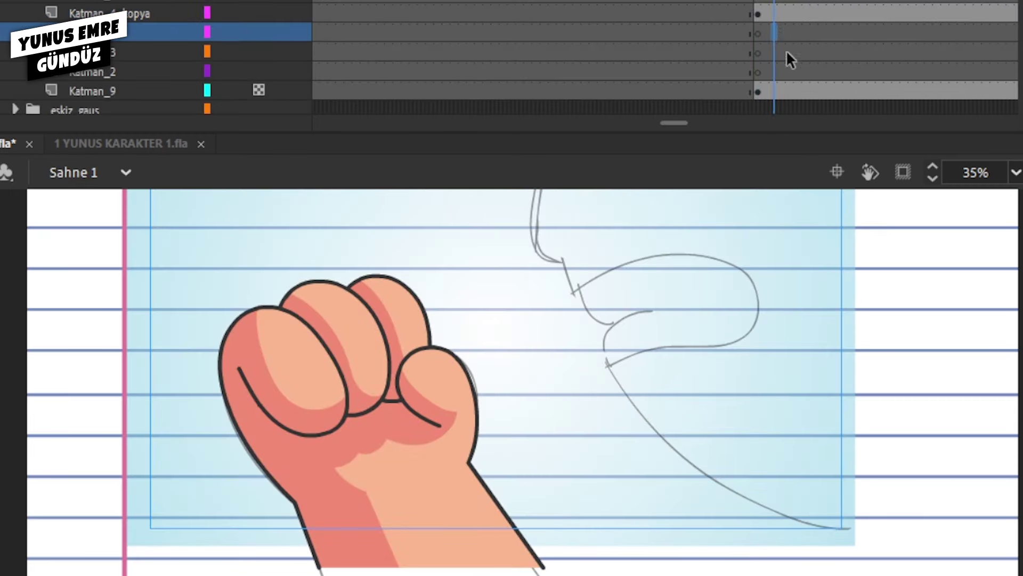
key(ctrl+shift+v)
- Delete the rough sketch of the fist and face from layer Katman_9
click(776, 89)
key(Delete)
click(790, 52)
drag(683, 299, 562, 463)
ctrl+alt+click(562, 463)
drag(559, 412, 578, 384)
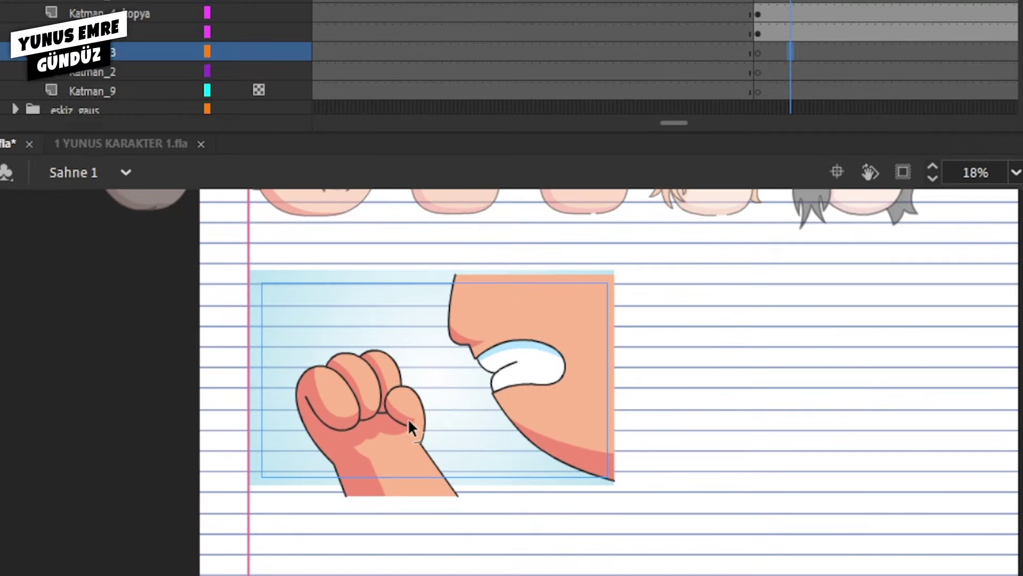
- Enlarge the fist slightly with Free Transform and reposition it in front of the face
click(408, 419)
ctrl+click(450, 387)
key(q)
drag(531, 315, 569, 279)
drag(430, 418, 431, 378)
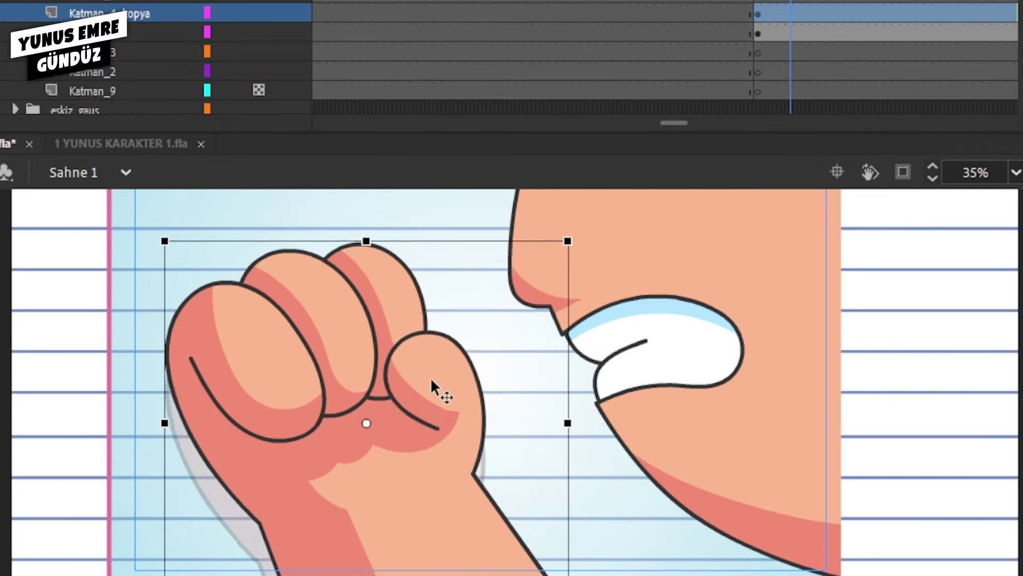
drag(468, 338, 449, 373)
- Convert the fist to a symbol, open it for a check and return to the main scene
key(v)
double_click(410, 410)
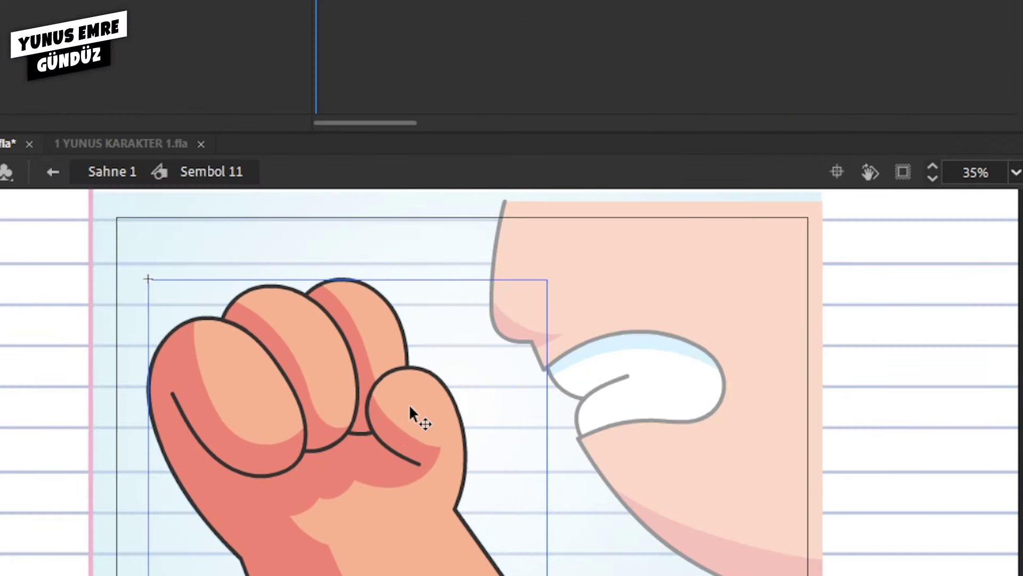
double_click(411, 243)
mouse_move(672, 123)
mouse_down()
mouse_move(699, 122)
mouse_move(679, 122)
mouse_up()
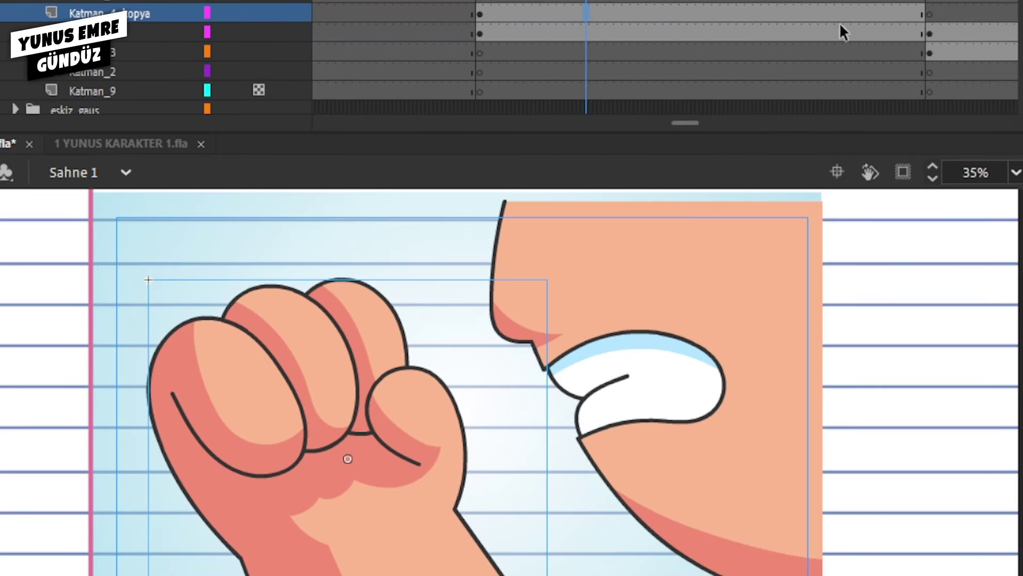
- Add a second keyframe on the fist layer, lower the fist in the starting pose and apply a classic tween between the two
click(722, 11)
key(F6)
click(703, 14)
key(shift+Down)
key(shift+Down)
key(shift+Down)
key(shift+Down)
key(shift+Down)
key(shift+Down)
key(shift+Down)
key(shift+Down)
key(shift+Down)
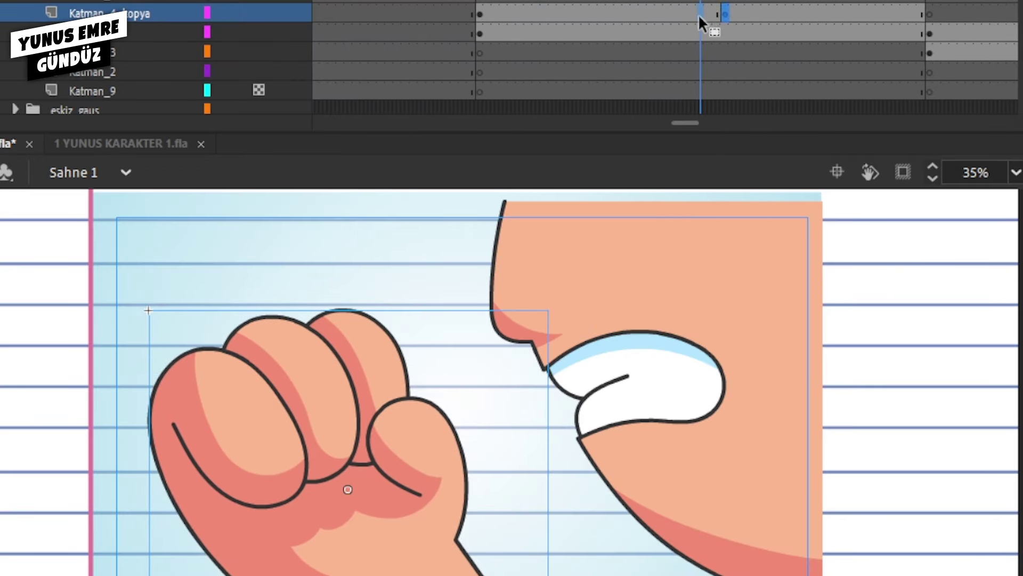
key(F4)
- Open a new drawing group on the empty layer directly below the face
drag(611, 53, 616, 54)
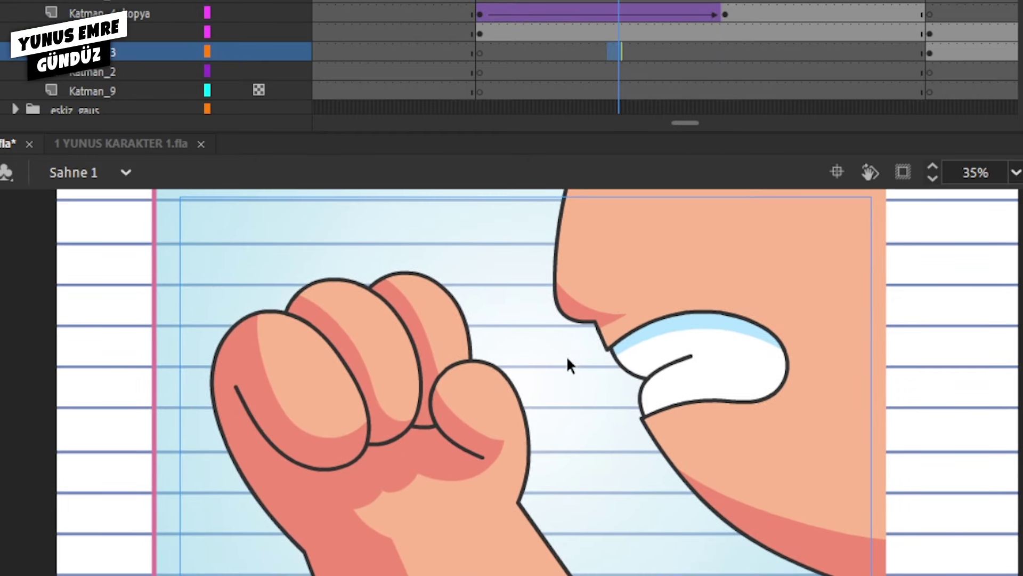
double_click(569, 354)
mouse_move(329, 507)
mouse_down()
mouse_move(354, 444)
mouse_move(336, 469)
mouse_up()
drag(111, 540, 528, 515)
key(ctrl+minus)
key(ctrl+z)
drag(295, 266, 521, 448)
key(ctrl+equal)
drag(415, 397, 429, 357)
key(ctrl+z)
- Draw two wavy freehand curves across the full width of the scene, one in the lower half and one in the upper half
mouse_move(29, 466)
mouse_down()
mouse_move(171, 484)
mouse_move(205, 395)
mouse_move(638, 497)
mouse_move(749, 498)
mouse_up()
drag(553, 315, 578, 406)
mouse_move(173, 219)
mouse_down()
mouse_move(185, 314)
mouse_move(332, 345)
mouse_move(441, 339)
mouse_move(701, 255)
mouse_move(948, 548)
mouse_up()
key(ctrl+minus)
- Draw four straight lines along the scene's edges to enclose the wavy curves in a rectangle
drag(304, 277, 302, 538)
drag(277, 496, 729, 497)
drag(667, 525, 667, 230)
drag(276, 285, 752, 285)
key(ctrl+plus)
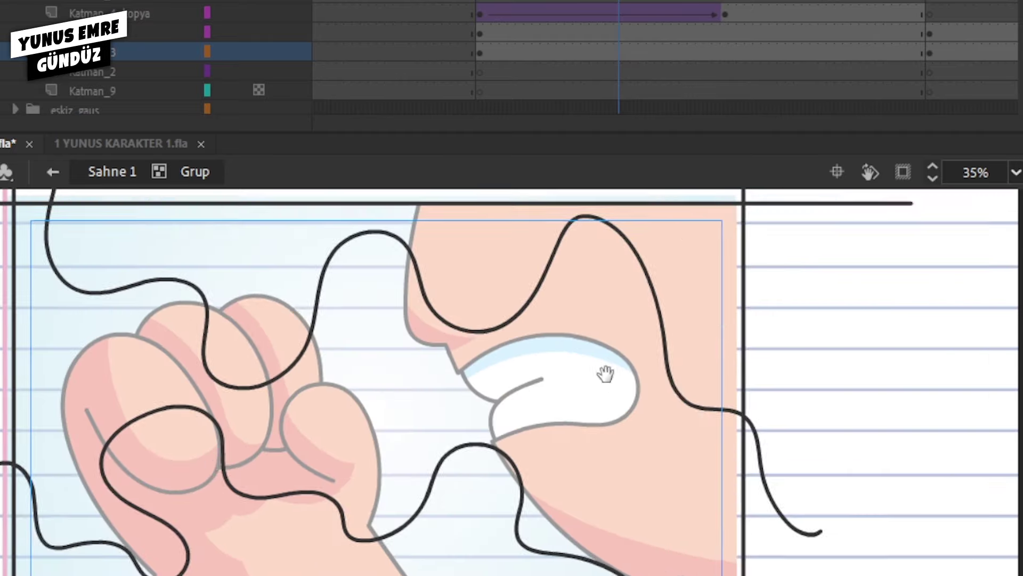
drag(606, 373, 707, 347)
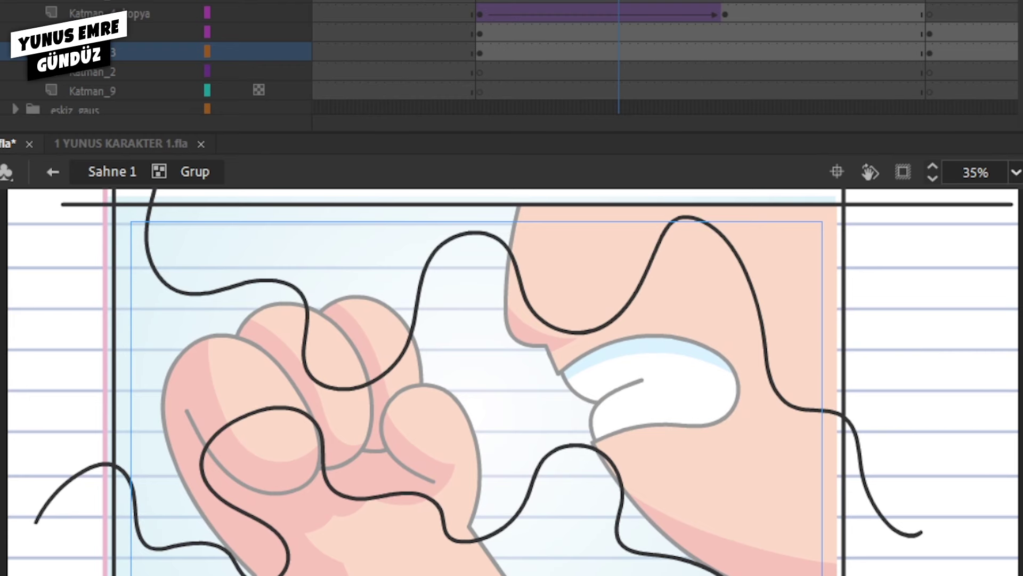
- Fill the band between the wavy curves with the teal-to-crimson linear gradient and angle it diagonally across the scene
click(506, 408)
key(f)
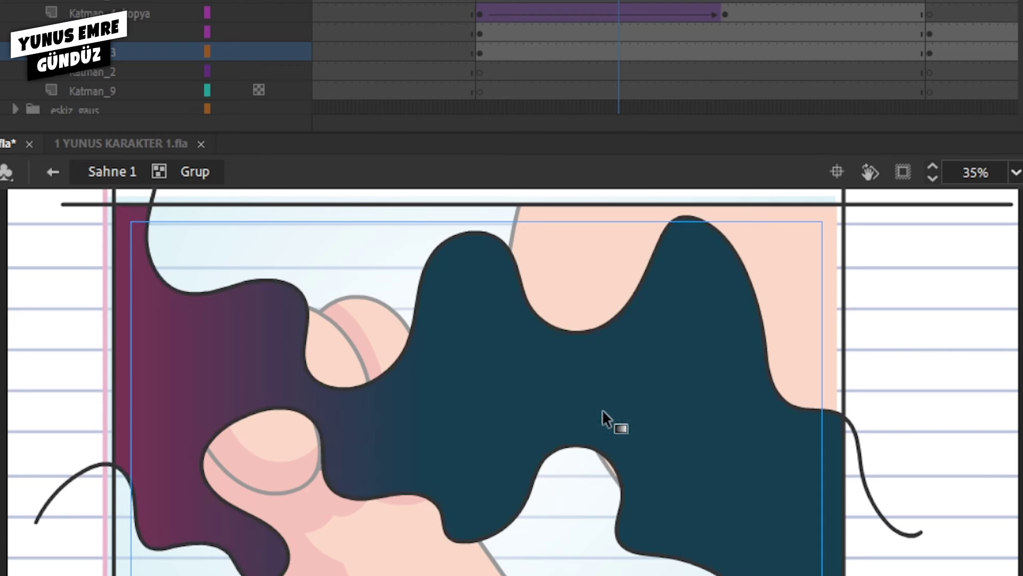
key(ctrl+minus)
click(564, 411)
drag(457, 279, 169, 353)
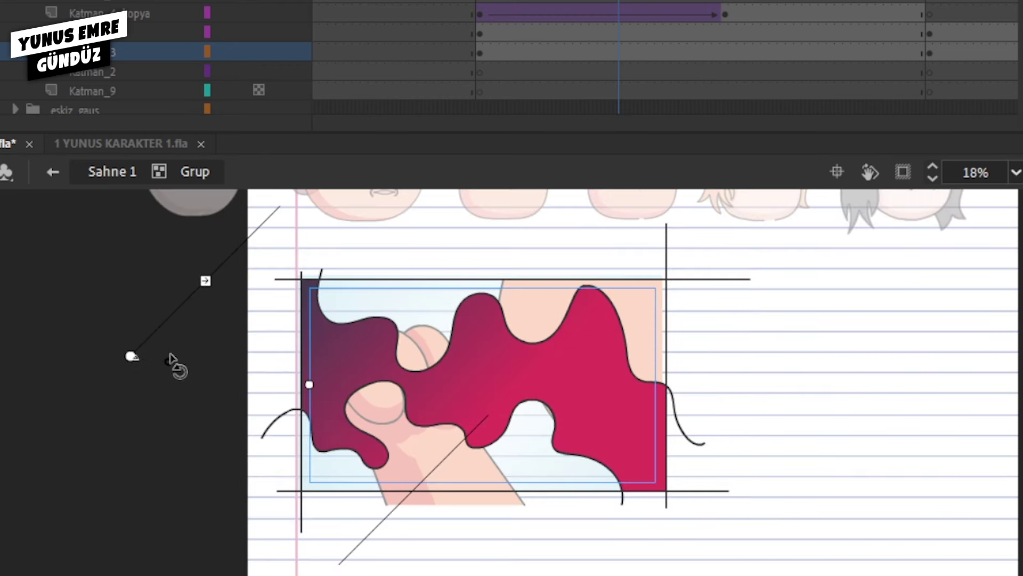
drag(390, 301, 458, 370)
- Fill the areas above and below the wavy band with the same diagonal gradient
key(k)
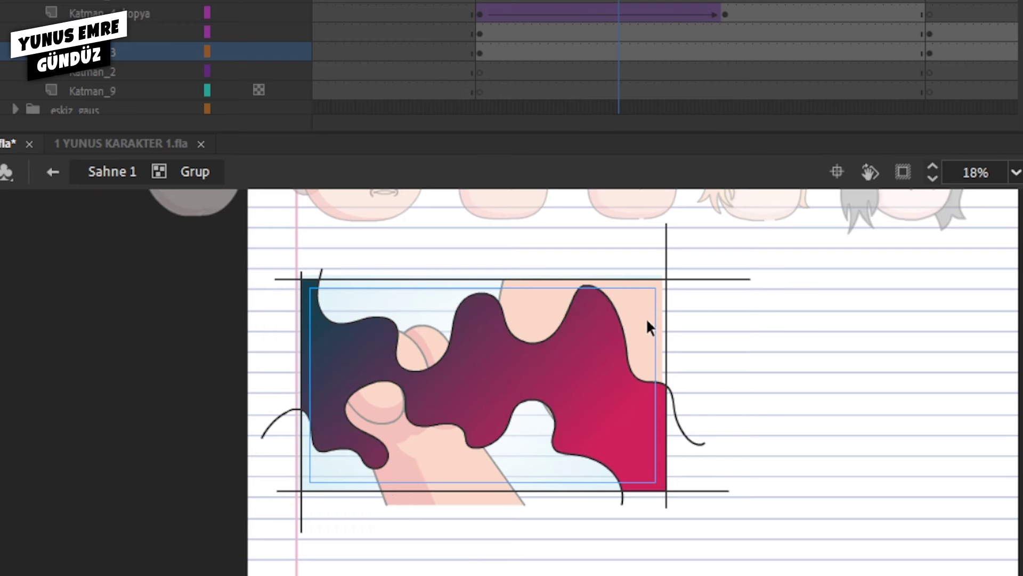
click(502, 445)
click(552, 296)
click(544, 308)
click(527, 455)
- Lighten the gradient colours of the areas above and below the wavy band
key(v)
click(527, 454)
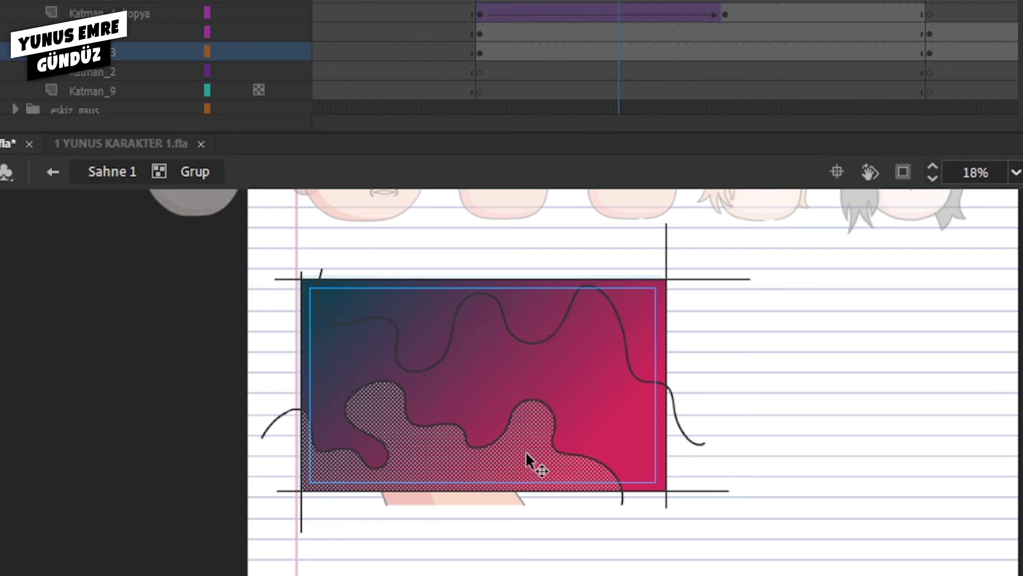
click(593, 266)
click(544, 424)
shift+click(554, 312)
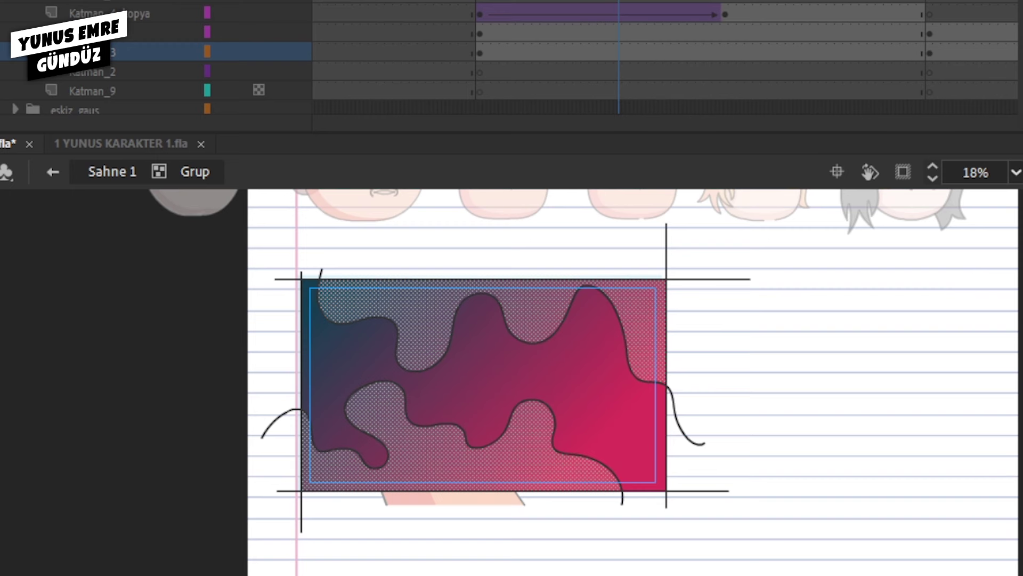
- Delete all the wavy outlines and overhanging edge lines around the background, and save the file
drag(532, 233, 450, 559)
double_click(459, 523)
key(Delete)
key(ctrl+s)
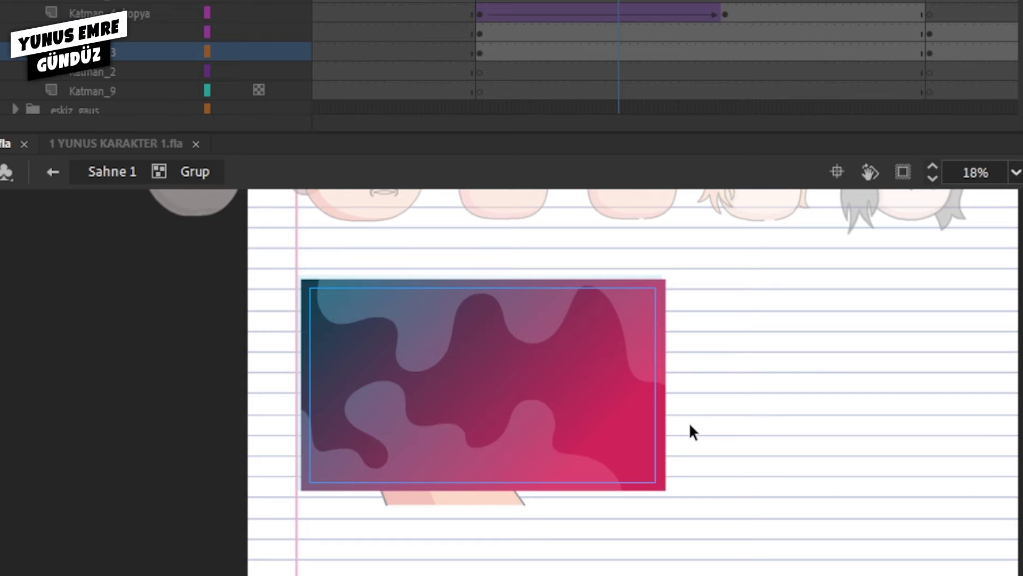
- Move the finished background to the Katman_2 layer and start an empty group on the layer above it
double_click(705, 415)
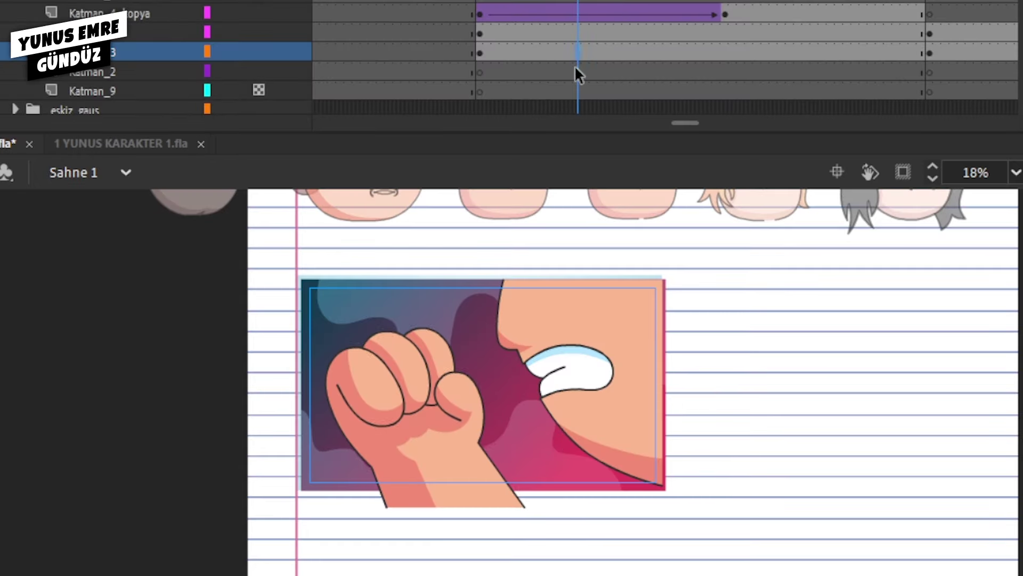
click(564, 71)
click(569, 49)
ctrl+click(482, 365)
drag(481, 364, 579, 408)
key(ctrl+g)
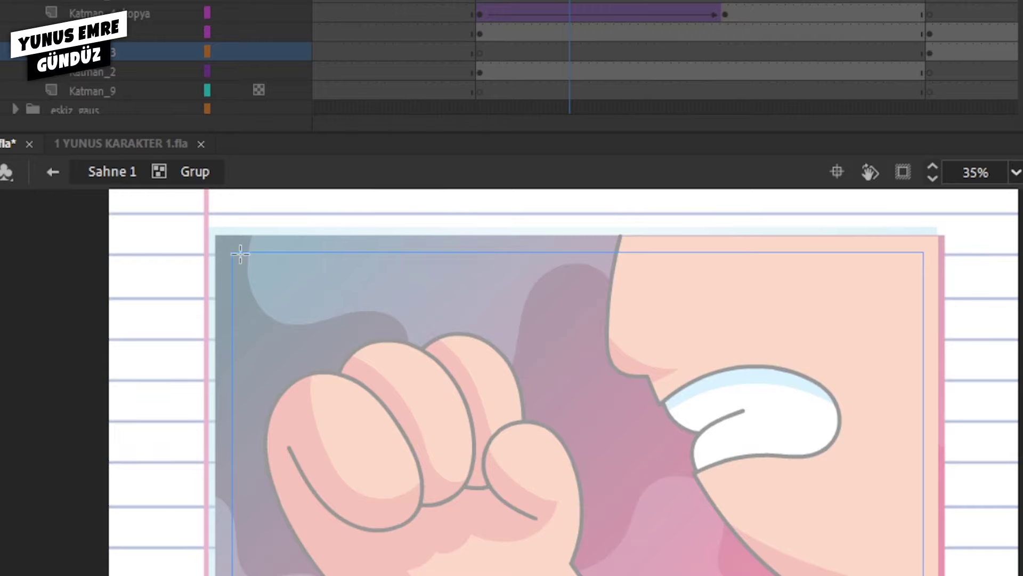
- Draw a white circle outline around the scene's upper-left corner and remove the unwanted part inside it
drag(228, 240, 323, 330)
key(v)
click(300, 292)
key(Delete)
drag(401, 341, 378, 248)
- Draw a larger white circle outline and position it over the lower middle of the scene, beside the fist
click(268, 216)
mouse_move(268, 217)
mouse_down()
mouse_move(348, 287)
mouse_move(571, 548)
mouse_up()
key(q)
drag(600, 382, 588, 425)
key(v)
click(535, 466)
drag(535, 467, 586, 455)
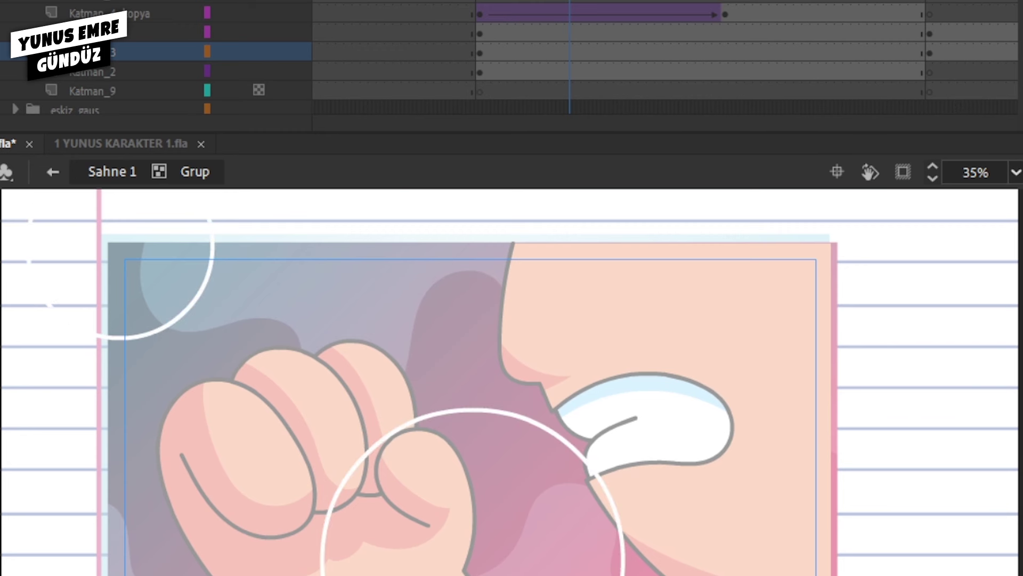
- Fill both circles with translucent white and shrink the radial gradient to the edge of the small corner circle
click(505, 505)
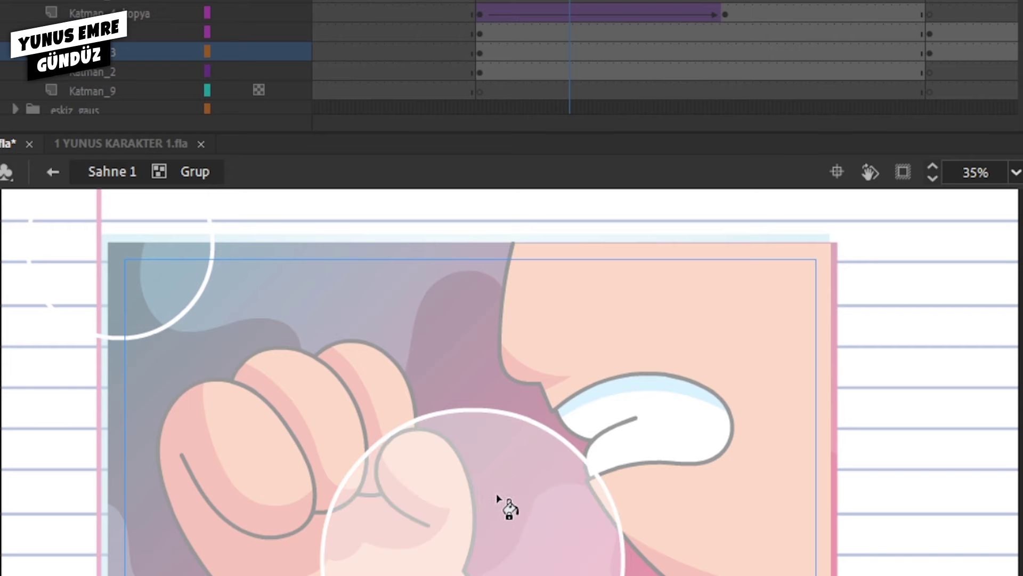
key(f)
click(182, 264)
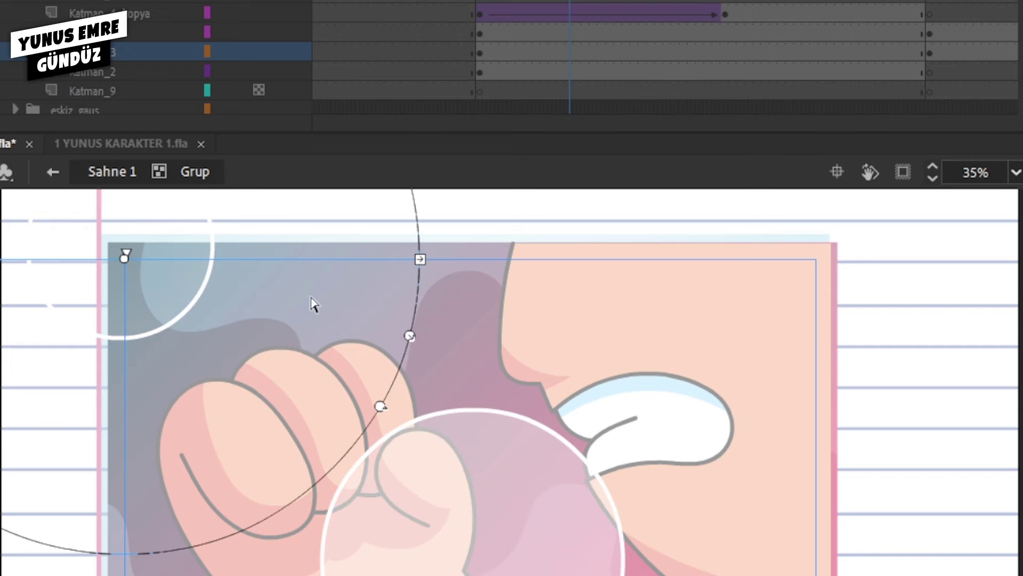
drag(409, 336, 209, 249)
scroll(525, 364, down, 3)
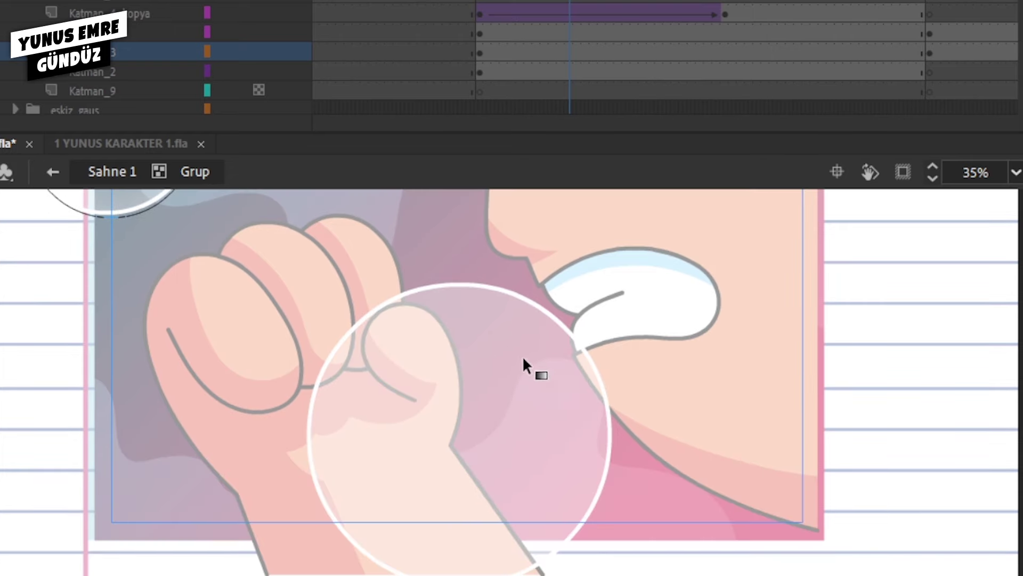
- Give the large circle the same translucent white radial gradient as the small corner circle
key(v)
click(541, 357)
key(f)
key(ctrl+minus)
click(523, 443)
key(v)
click(342, 306)
double_click(325, 285)
click(319, 378)
click(494, 433)
key(Escape)
- Centre the radial gradient on the large circle and shrink it to the circle's edge
key(f)
click(475, 457)
drag(313, 276, 489, 428)
drag(628, 462, 562, 443)
key(Escape)
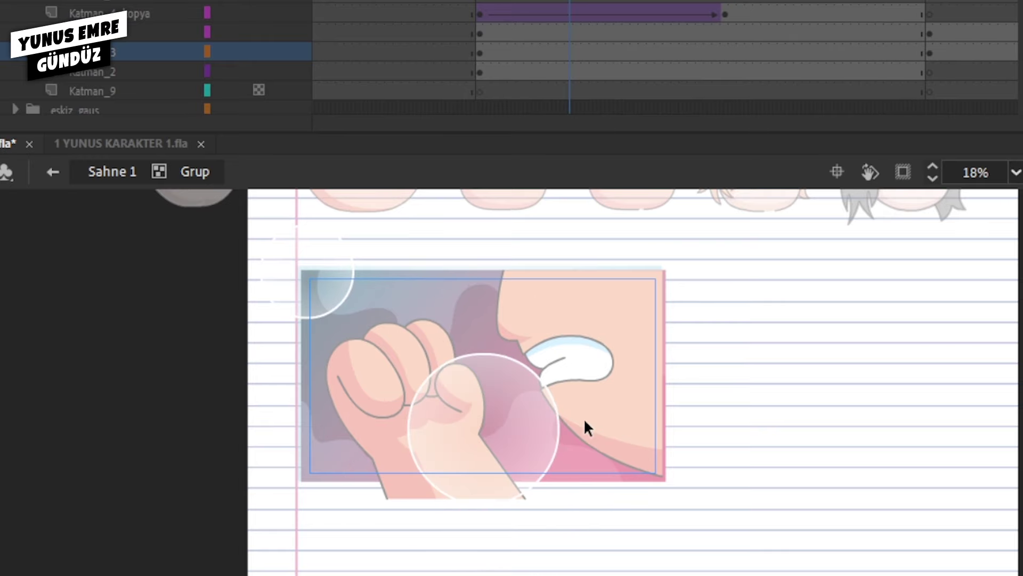
- Animate the circles drifting to the right with a keyframe at the end of their frame span and a tween
double_click(744, 376)
scroll(726, 400, up, 1)
click(525, 441)
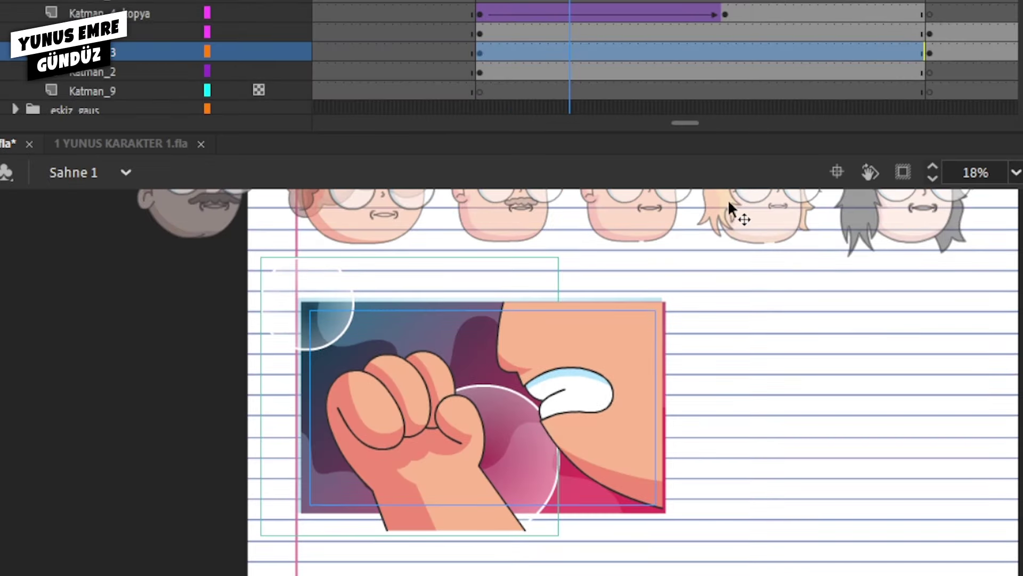
click(918, 52)
key(F6)
key(shift+Right)
click(809, 53)
key(F3)
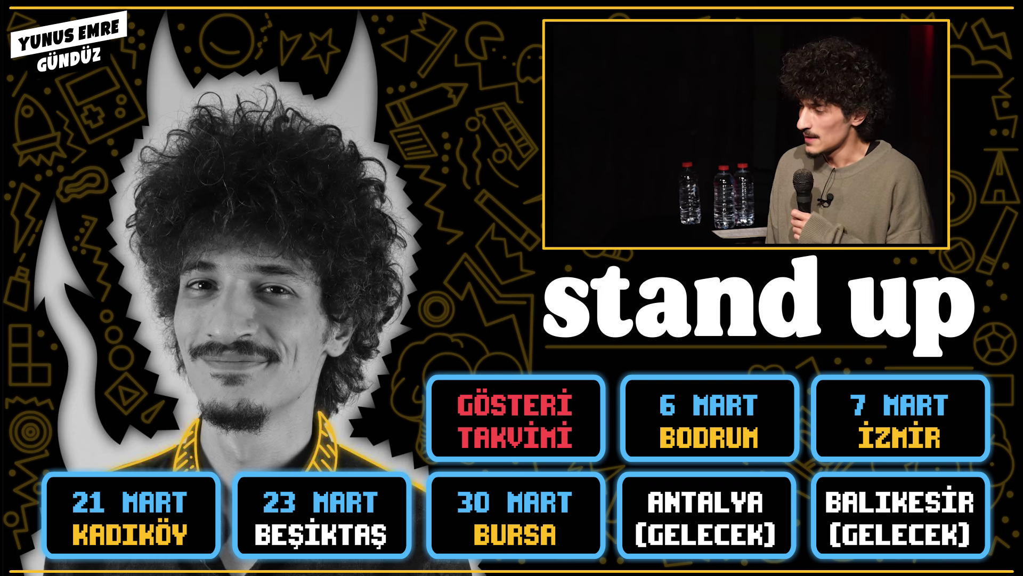